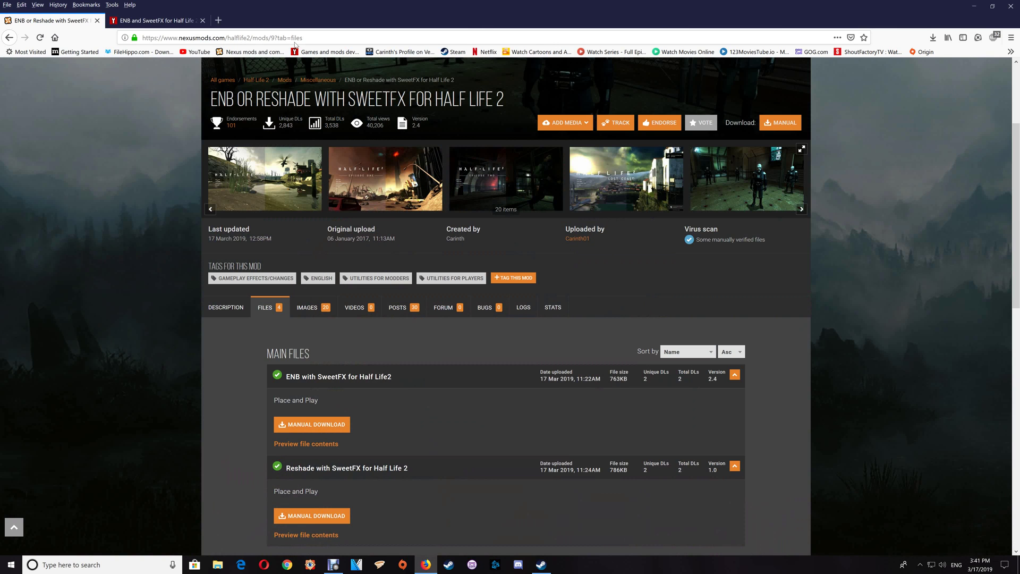
Look over the ModDB page for the ENB mod, then return to the Nexus Mods files page
left_click(154, 21)
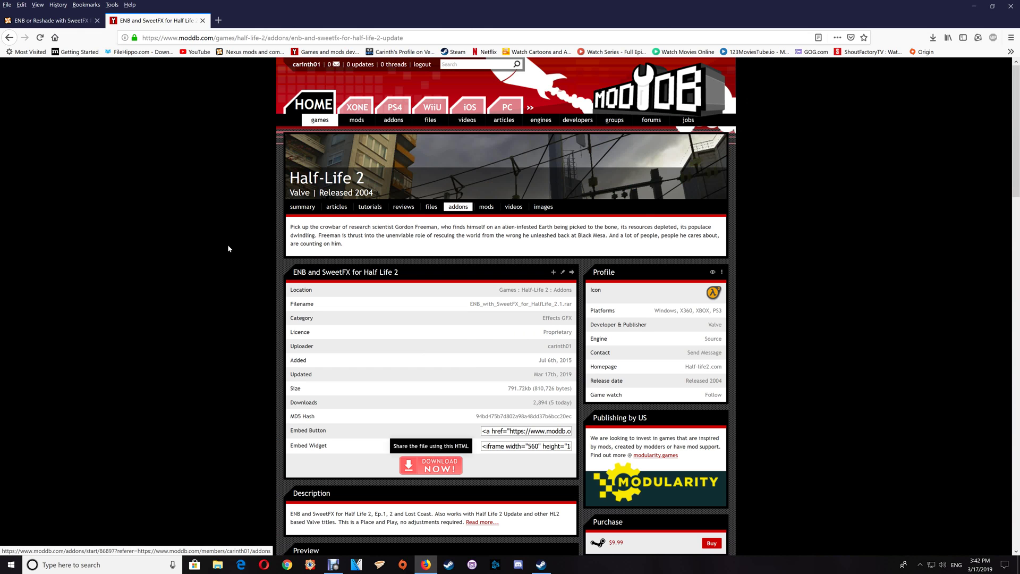
left_click(51, 20)
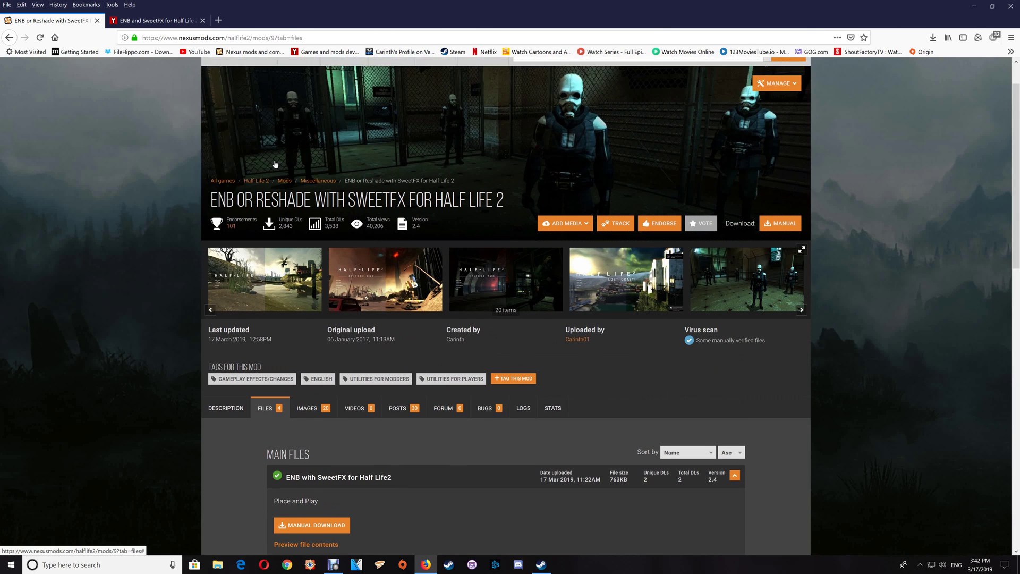
scroll(275, 164, "up", 2)
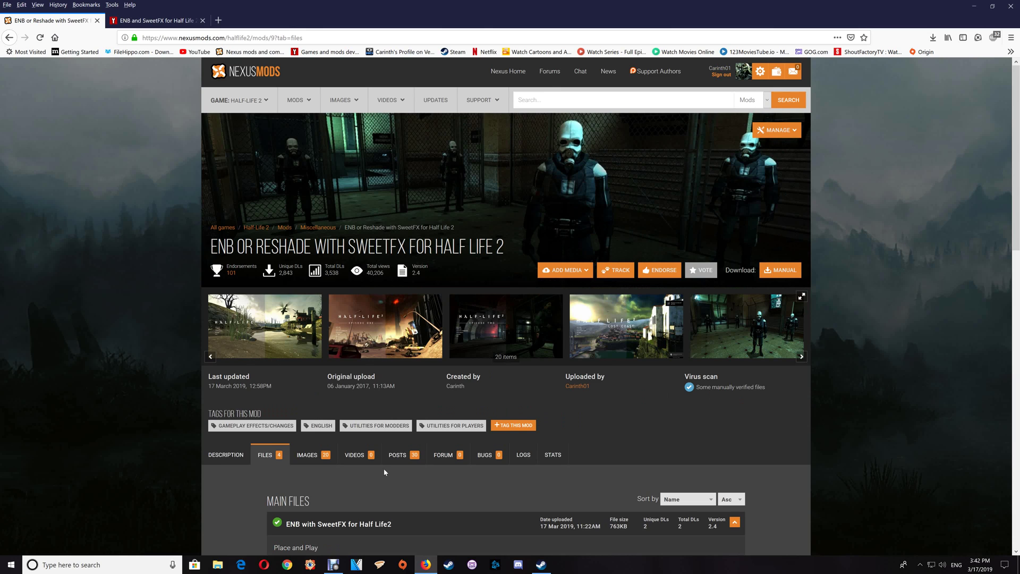
scroll(385, 472, "down", 3)
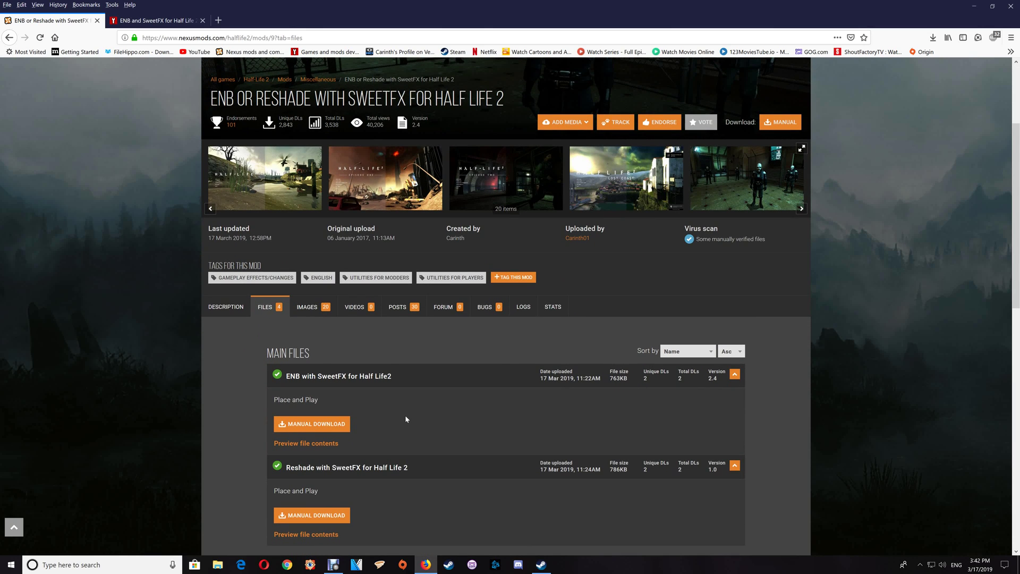
Open the downloaded Reshade with SweetFX .rar in WinRAR and minimize Firefox
left_click(932, 38)
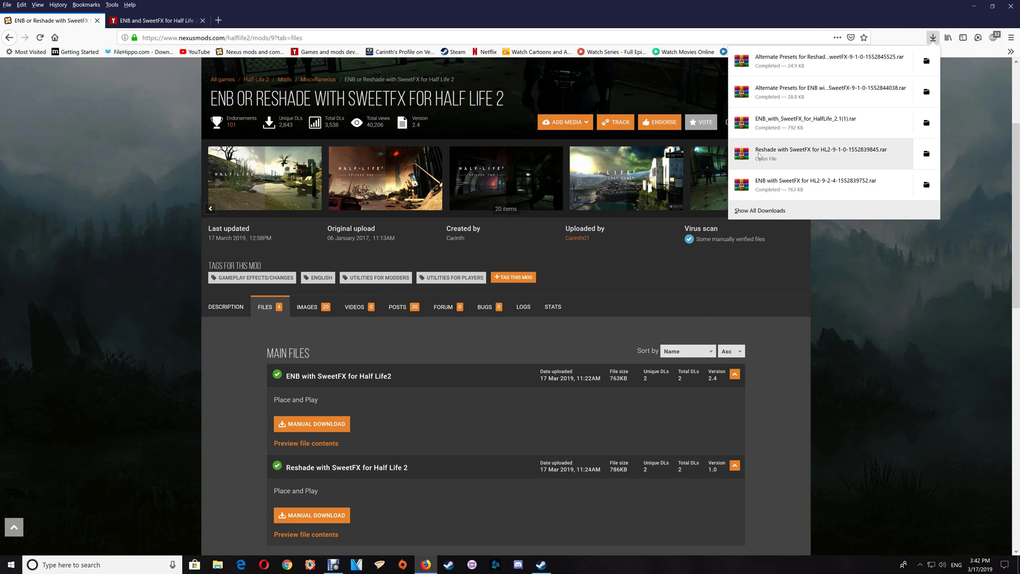
left_click(796, 159)
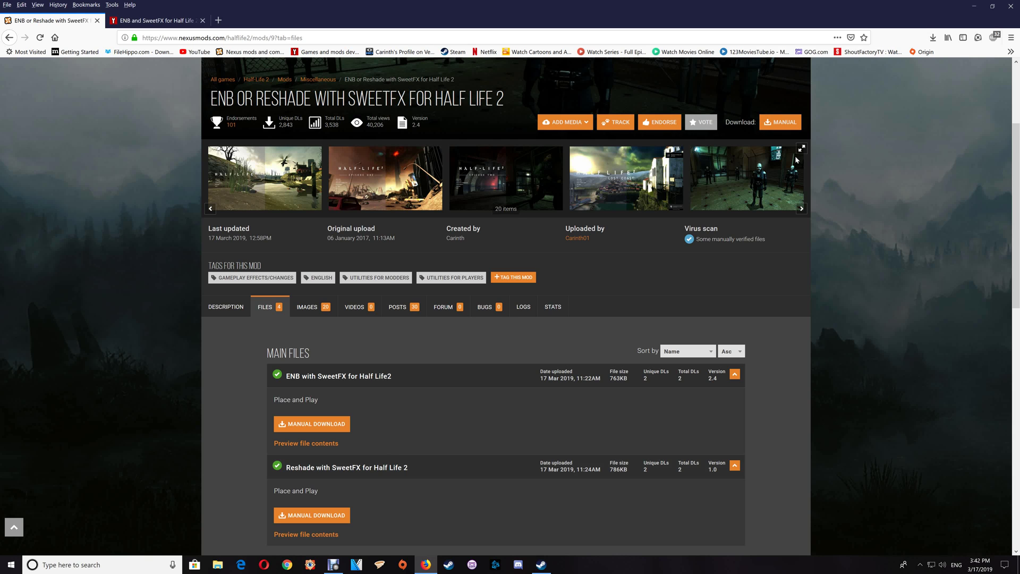
left_click(981, 10)
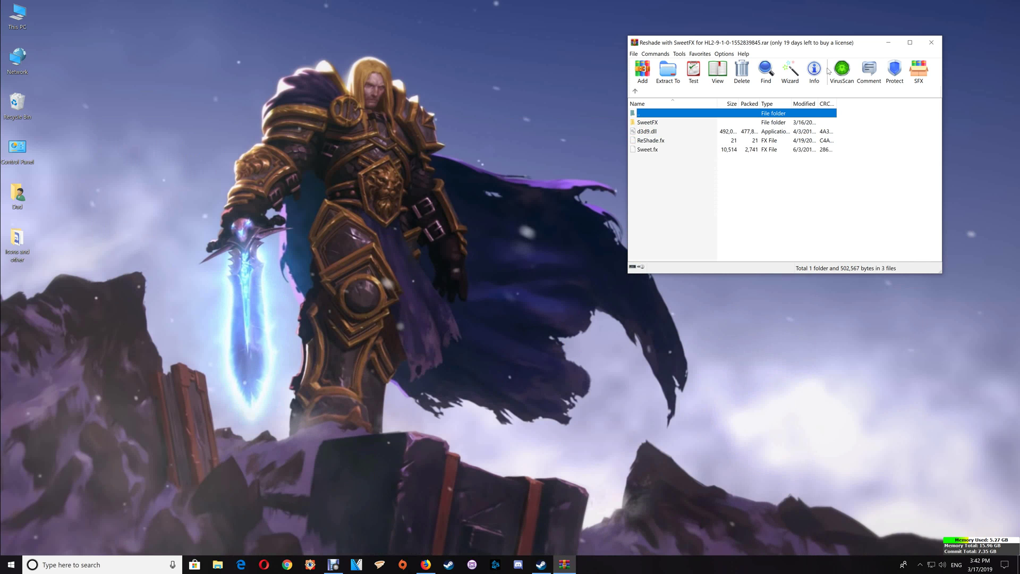
Open Half-Life 2's install folder through Steam's Properties > Local Files > Browse Local Files
left_click(541, 565)
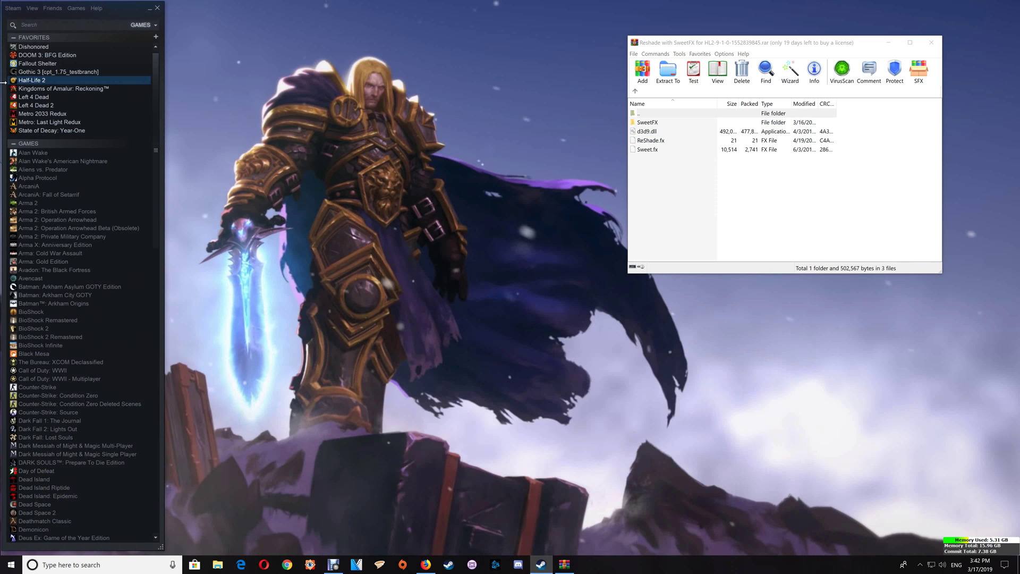
right_click(59, 81)
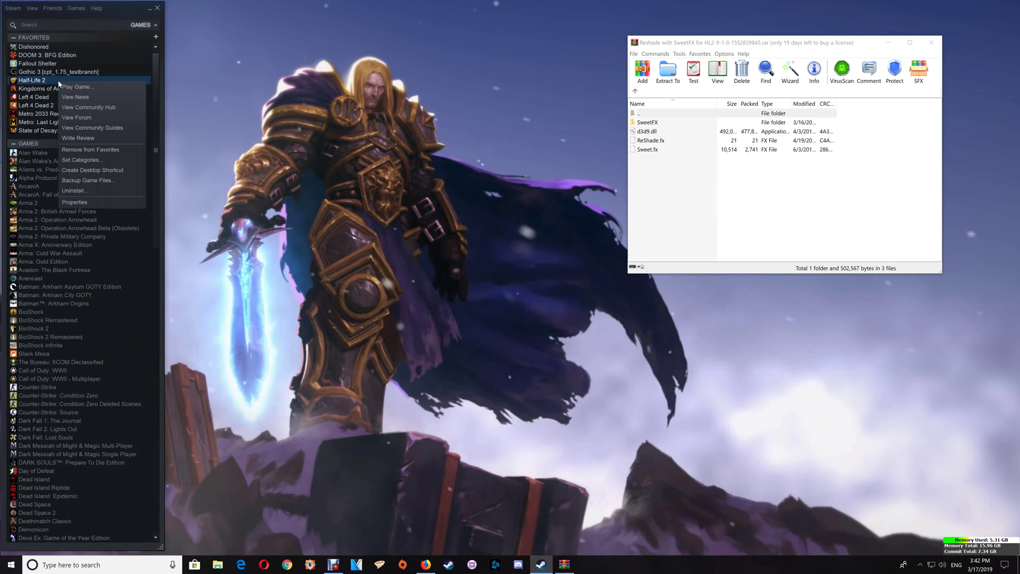
left_click(74, 202)
left_click(357, 67)
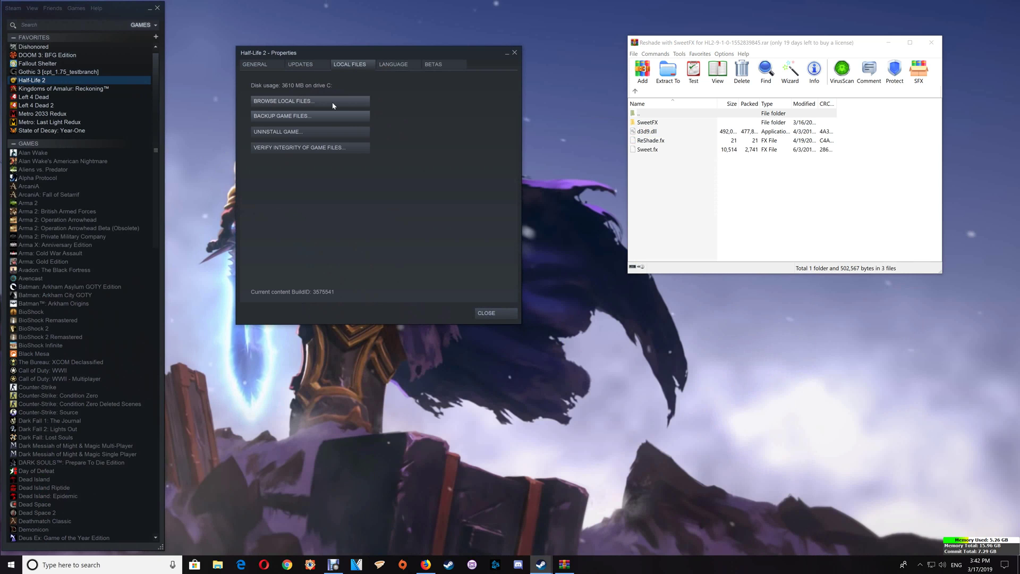
left_click(326, 101)
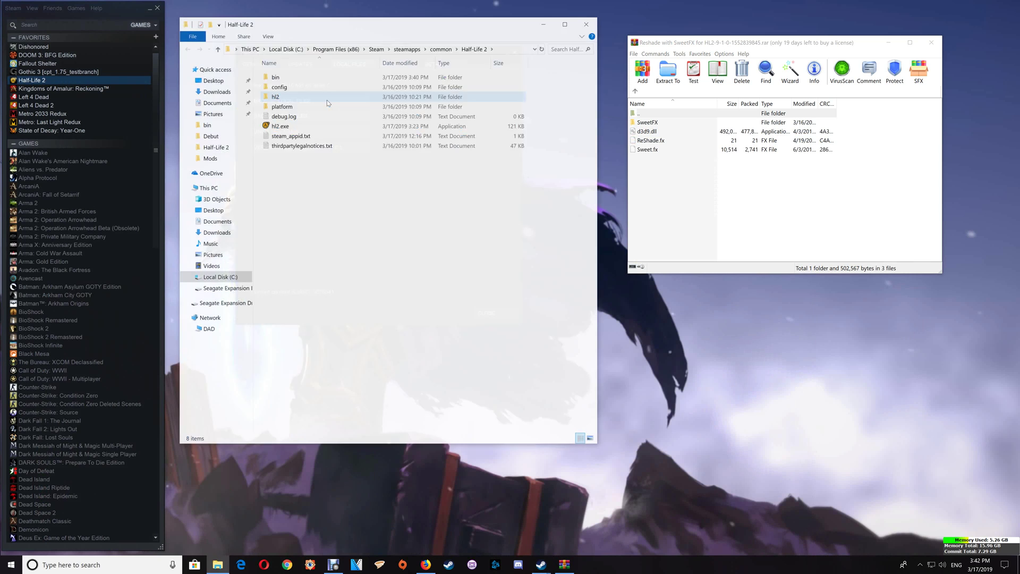
Copy SweetFX, ReShade.fx, Sweet.fx and d3d9.dll from the archive into bin, then delete all four
double_click(275, 78)
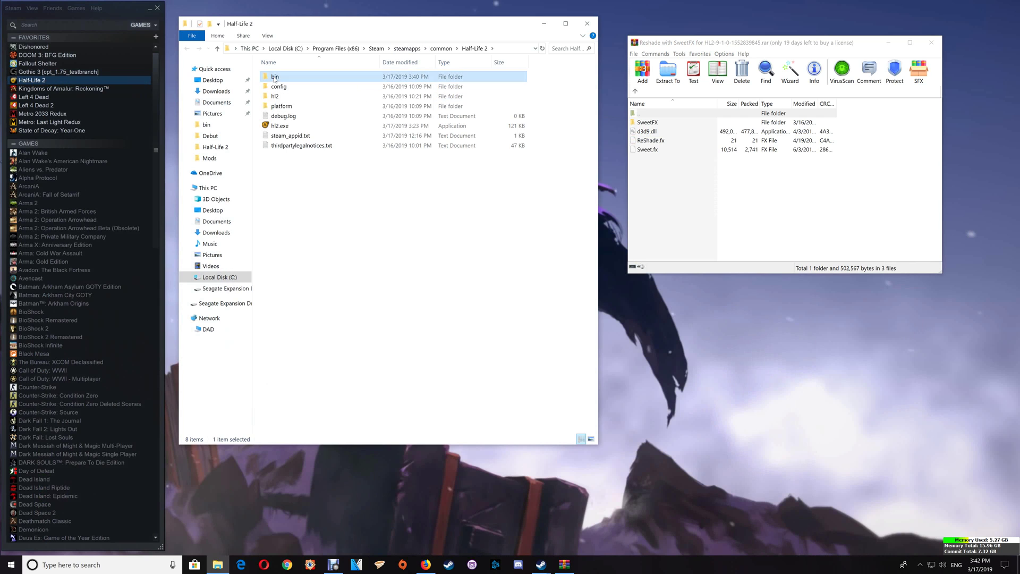
left_click(648, 163)
left_click_drag(649, 164, 563, 202)
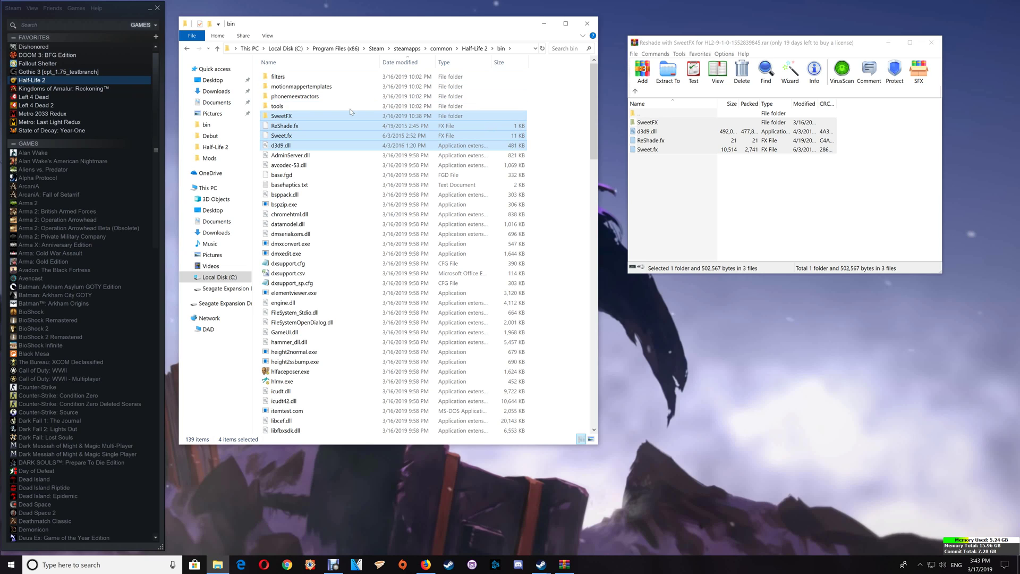
left_click_drag(351, 115, 340, 126)
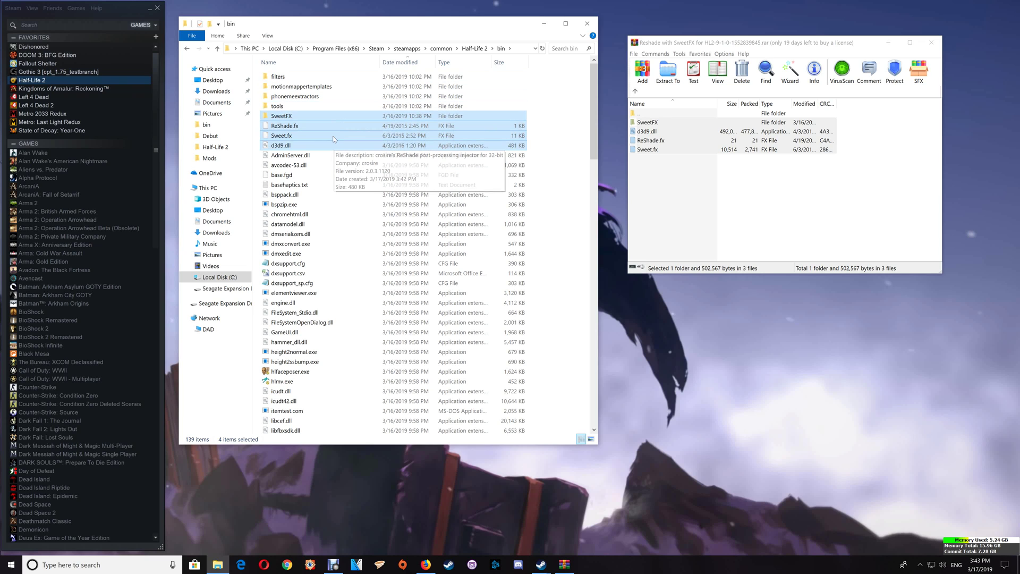
key("Delete")
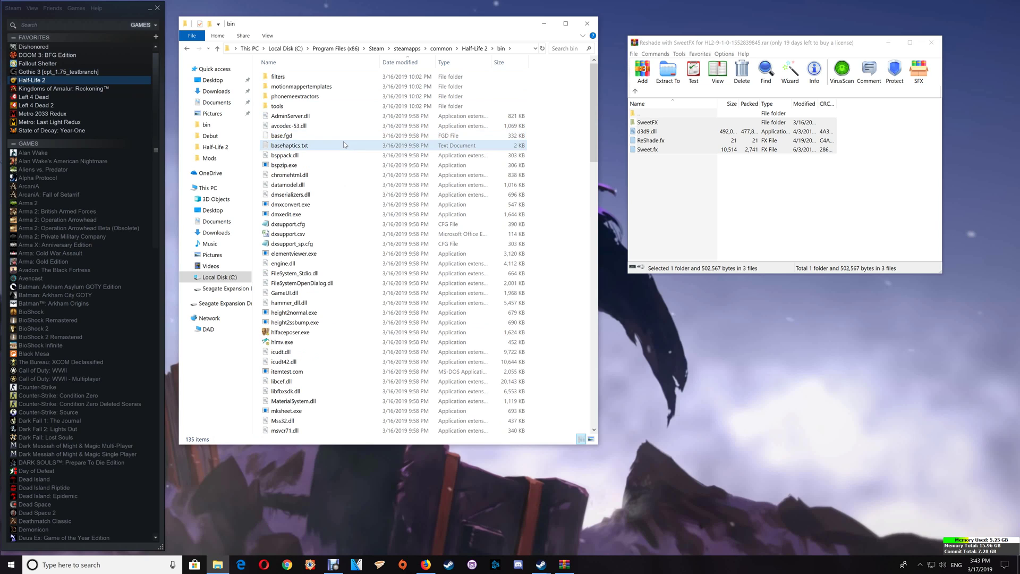
Close the Reshade archive and bin window, open the ENB with SweetFX .rar, and minimize Firefox
left_click(930, 42)
left_click(587, 23)
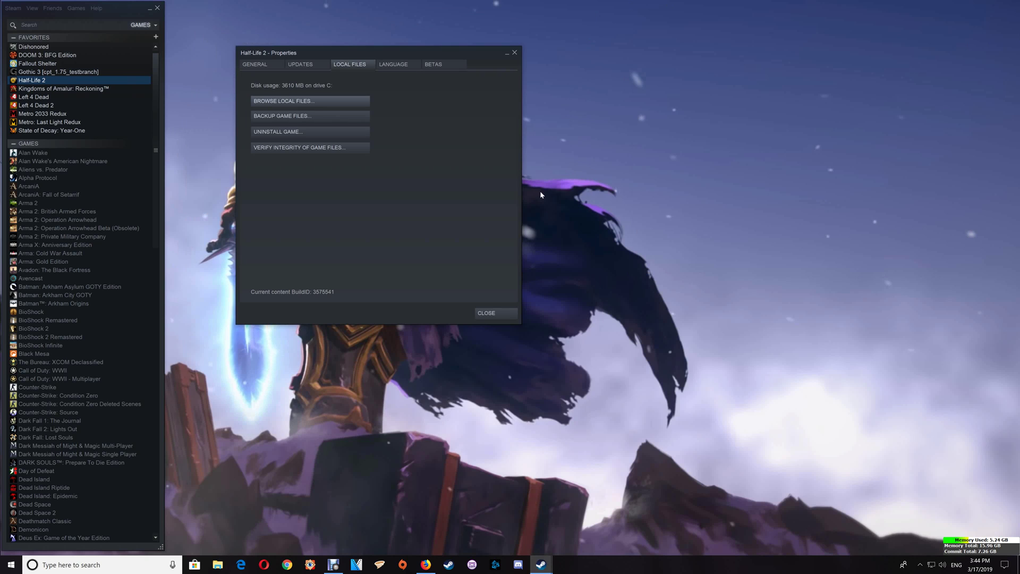
left_click(426, 564)
left_click(933, 38)
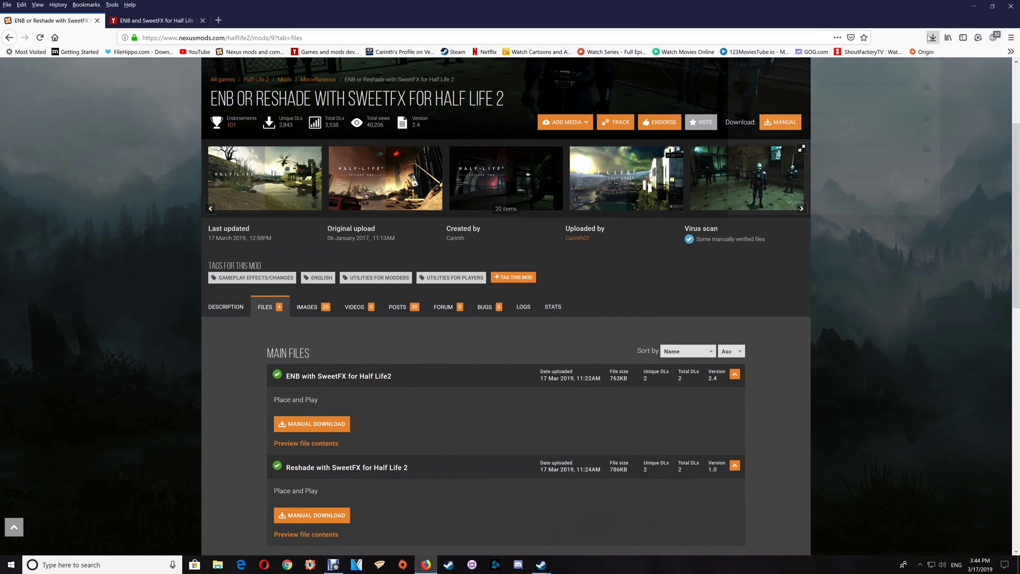
left_click(818, 120)
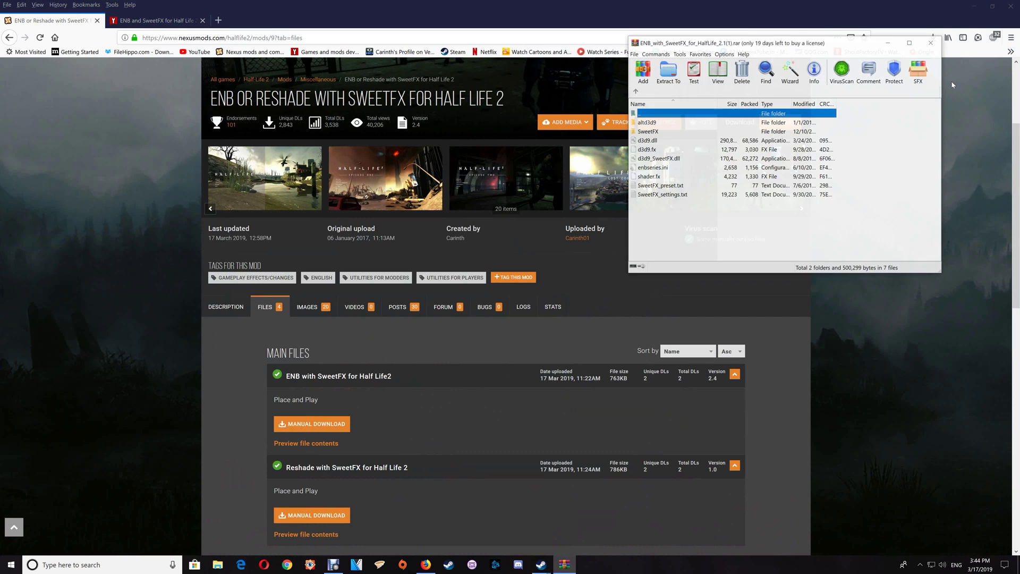
left_click(973, 9)
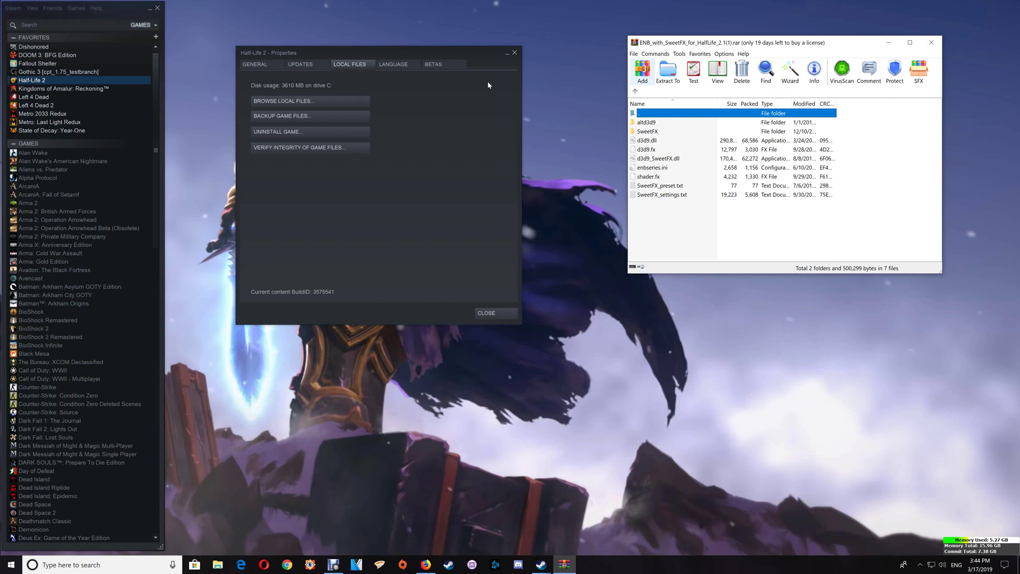
Reopen the Half-Life 2 install folder from Steam's game properties
right_click(67, 83)
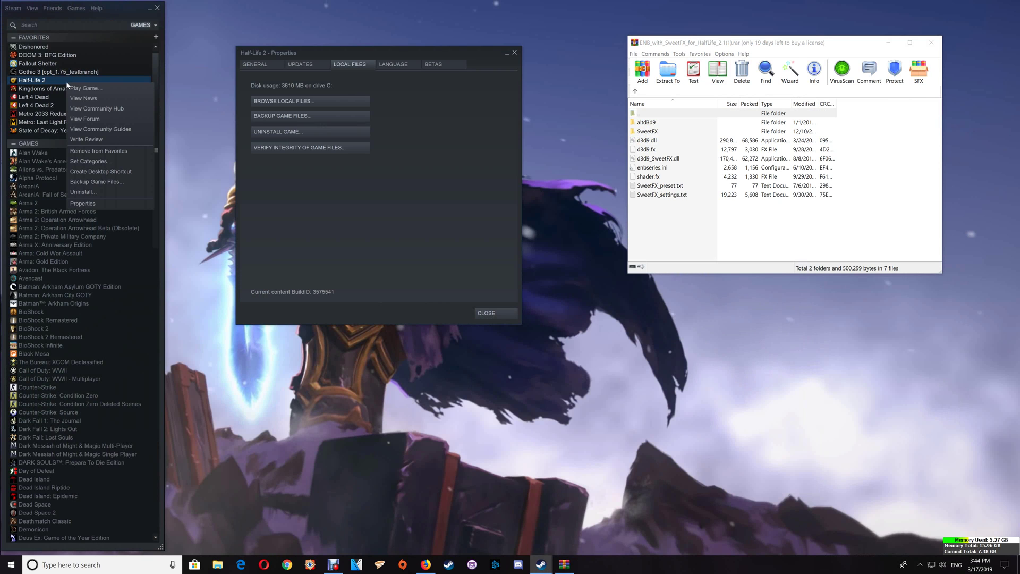
left_click(83, 203)
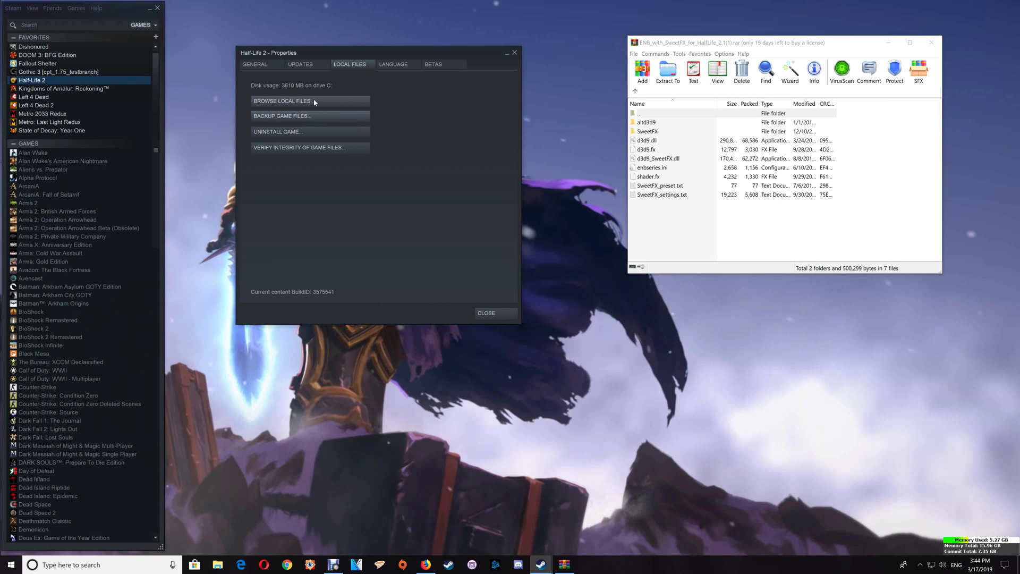
left_click(298, 101)
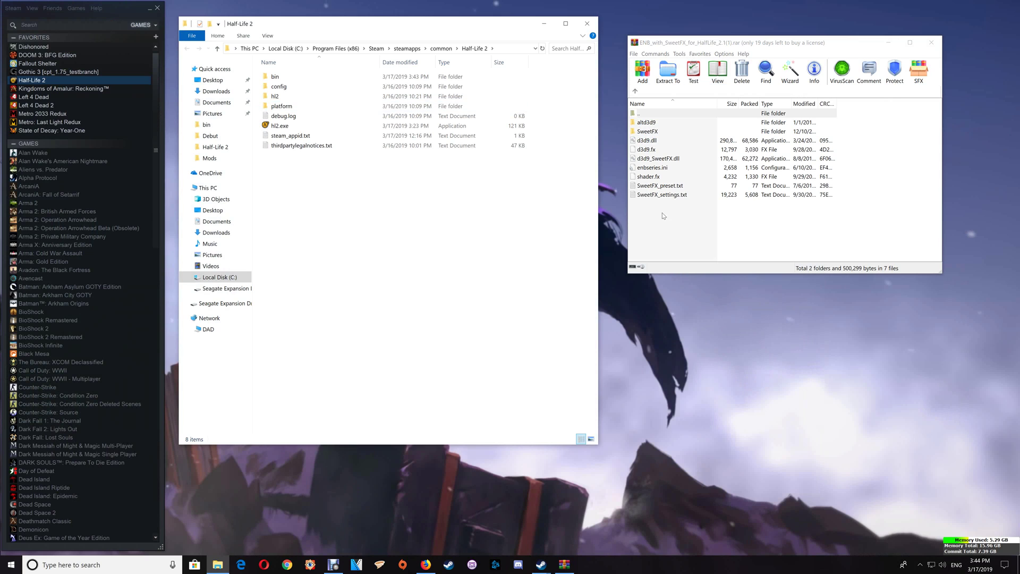
Copy all nine ENB archive entries into the Half-Life 2 folder, then move d3d9.dll into bin
left_click_drag(664, 208, 643, 125)
left_click_drag(643, 125, 350, 209)
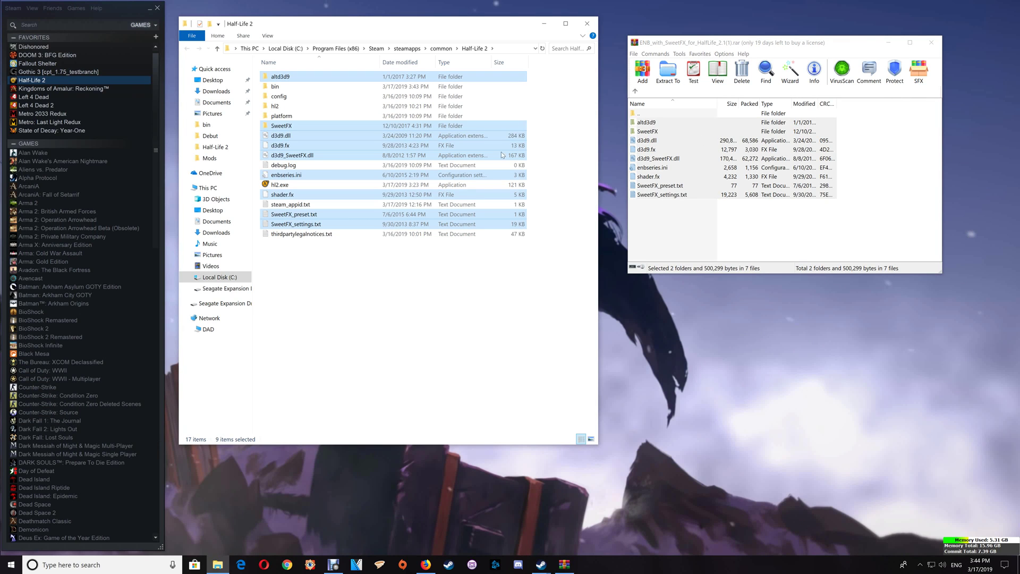
left_click(326, 135)
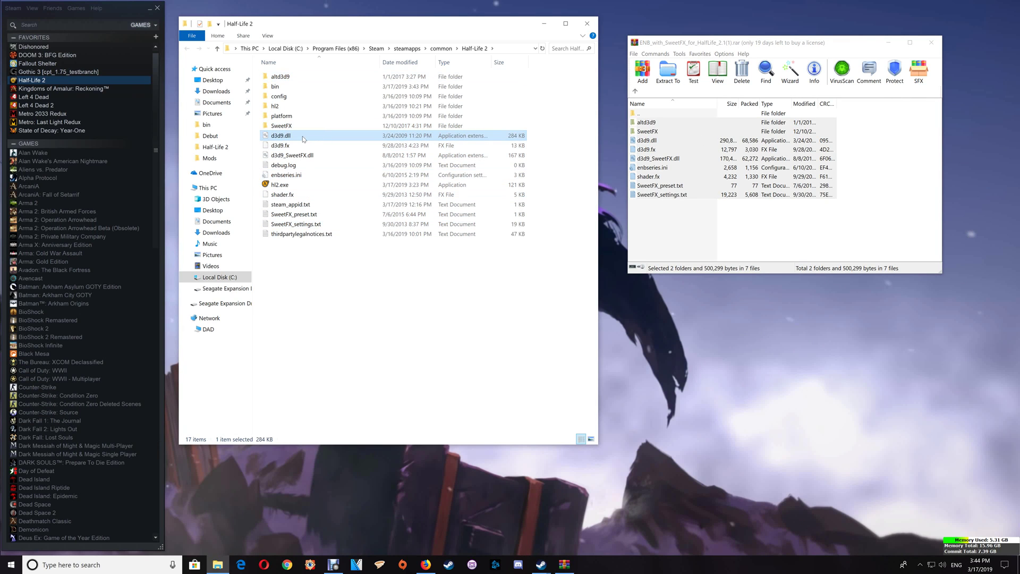
left_click_drag(304, 140, 285, 89)
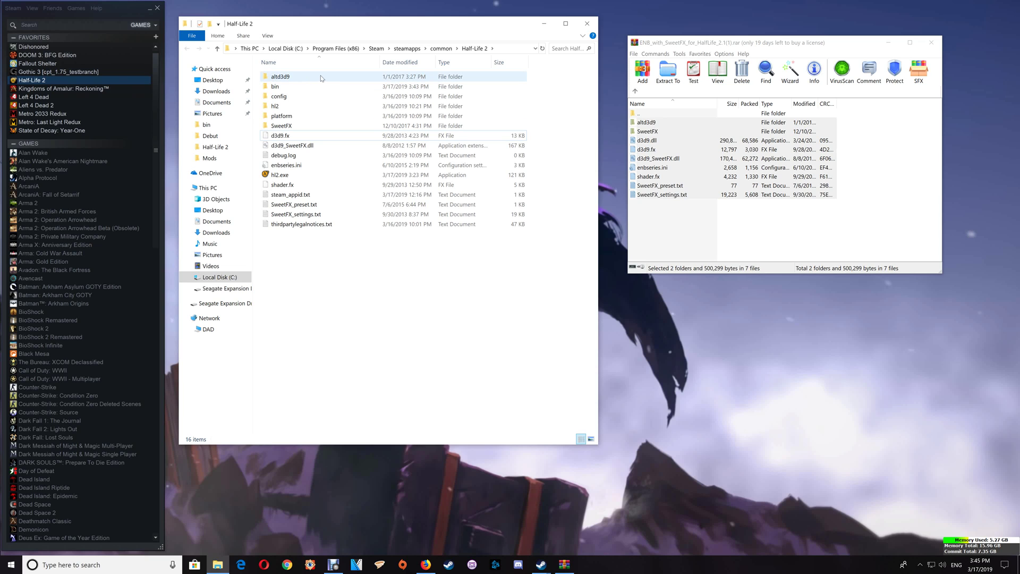
Copy d3d9.dll from altd3d9\blackmesa and paste it into bin, replacing the existing d3d9.dll
double_click(294, 79)
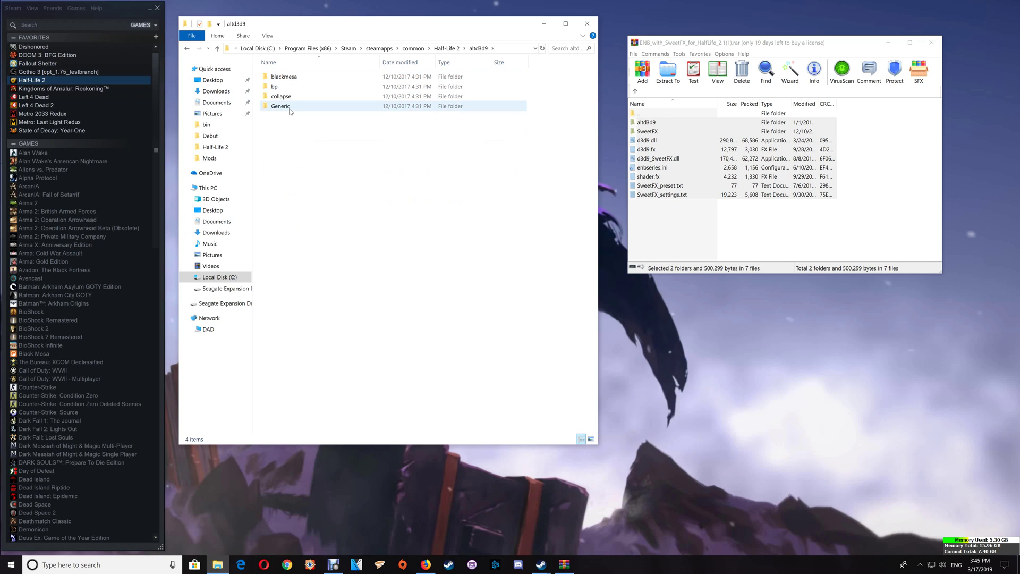
double_click(291, 79)
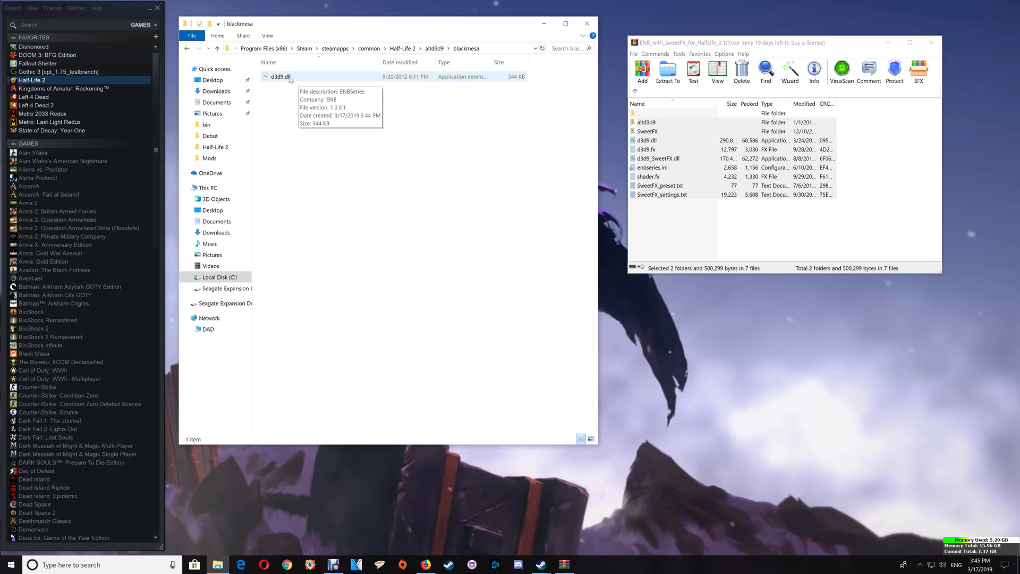
left_click(290, 78)
right_click(290, 79)
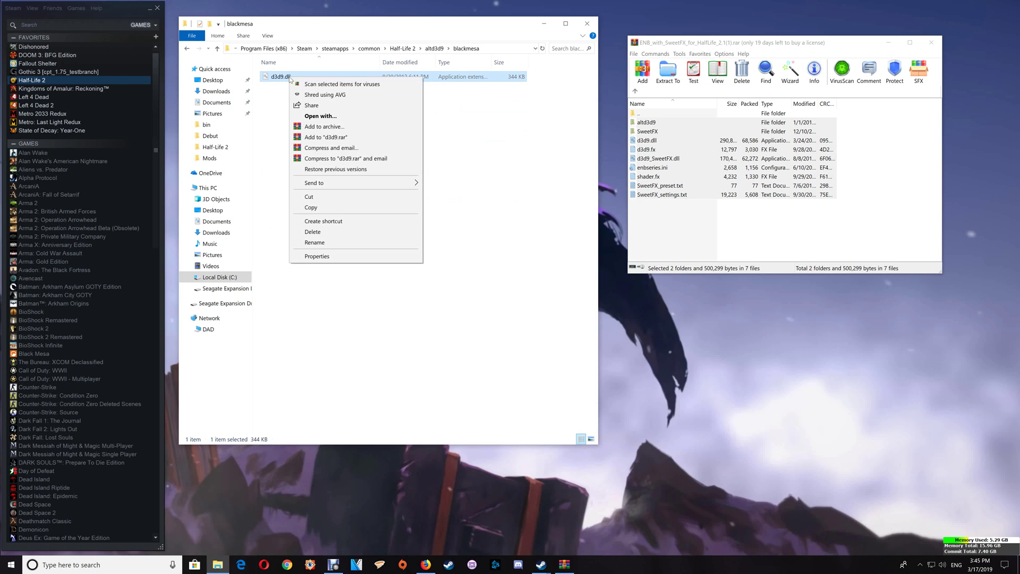
left_click(329, 209)
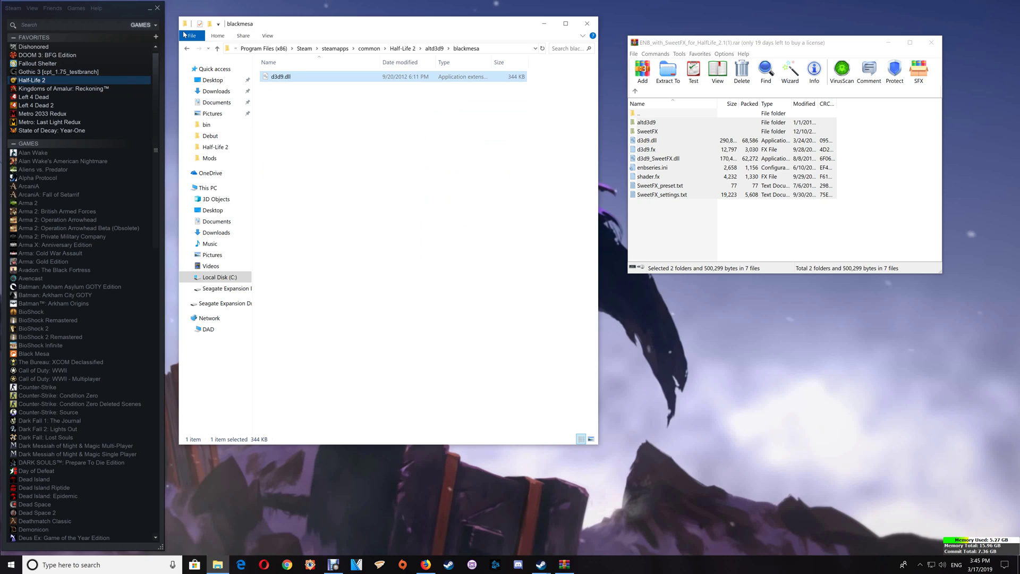
left_click(190, 51)
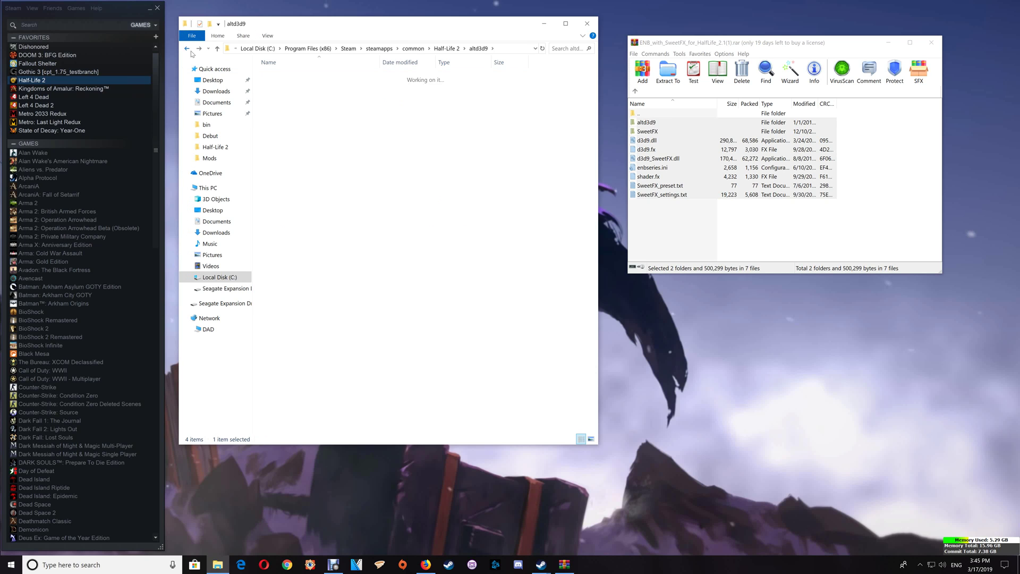
left_click(191, 51)
double_click(283, 88)
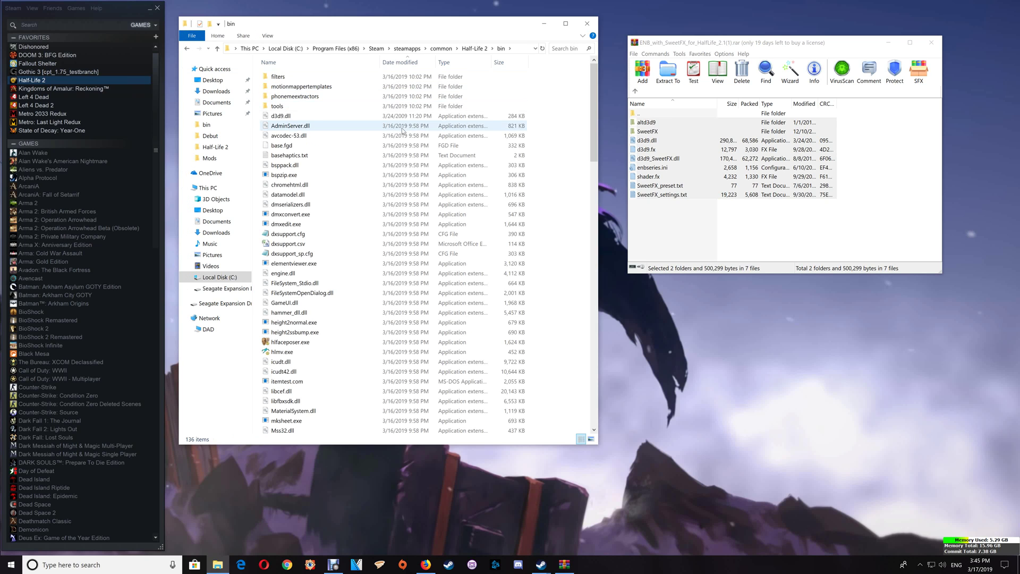
right_click(569, 151)
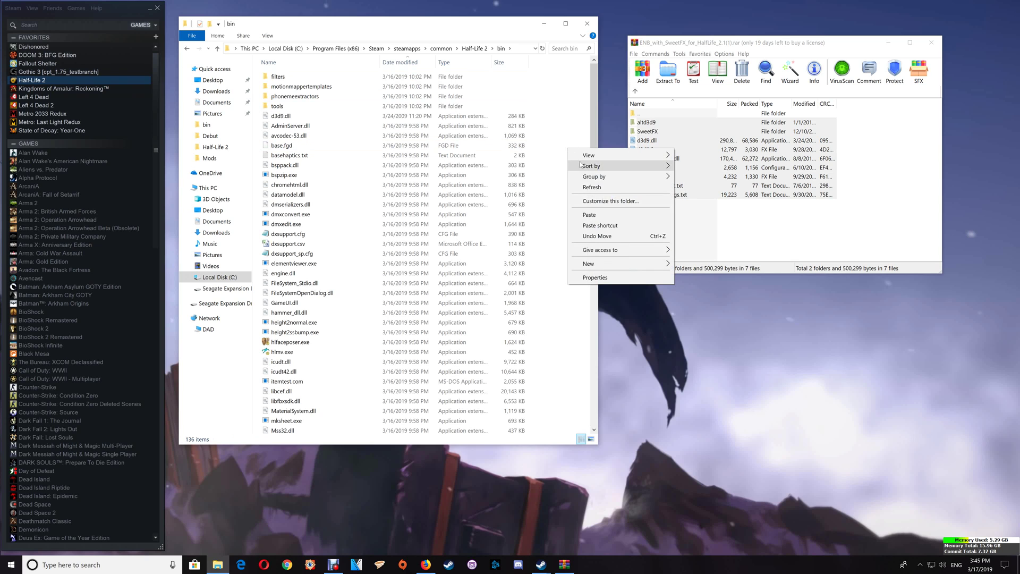
left_click(593, 214)
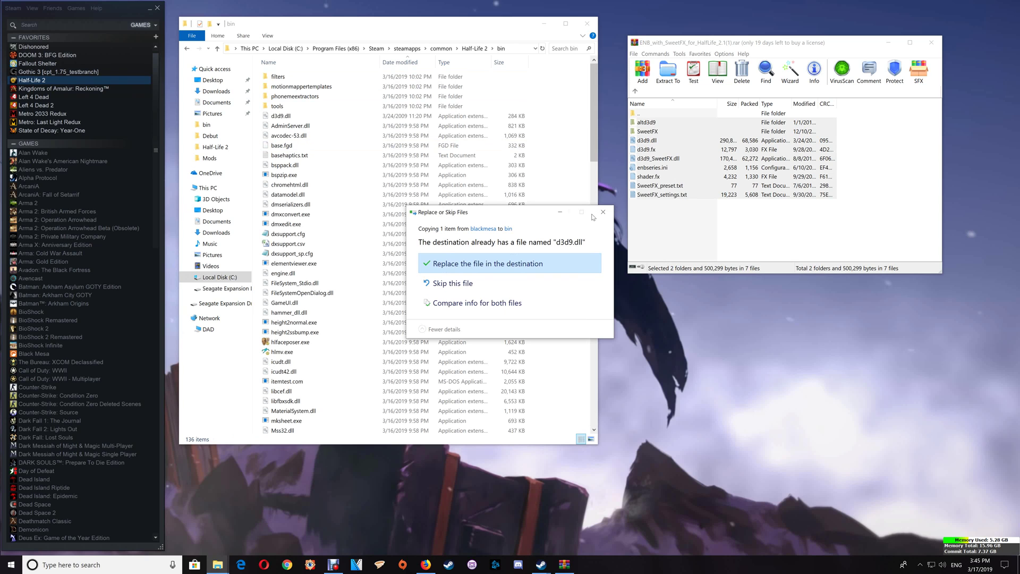
left_click(504, 271)
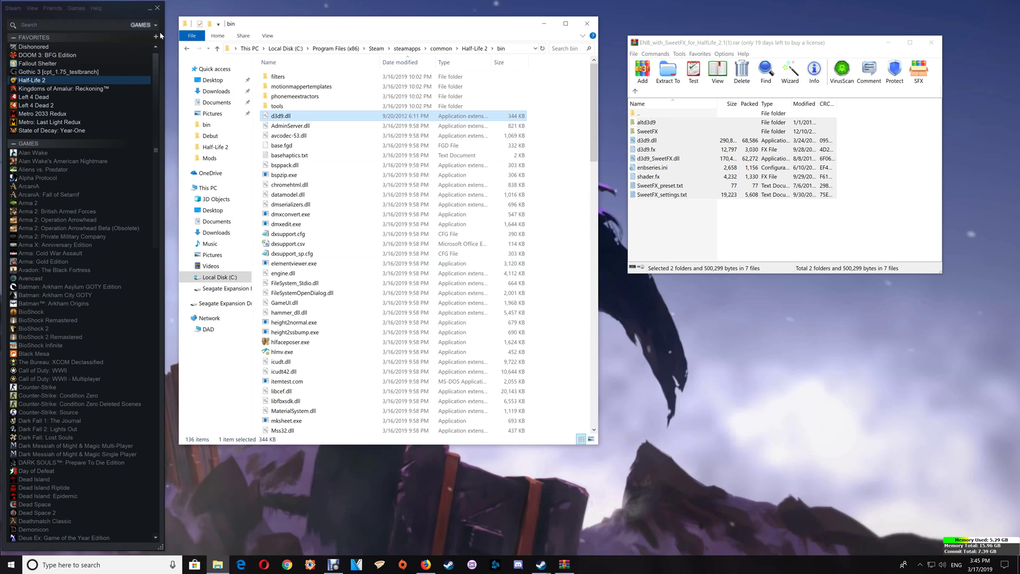
Look inside the altd3d9 folder's subfolders, then go back to the Half-Life 2 folder
left_click(186, 49)
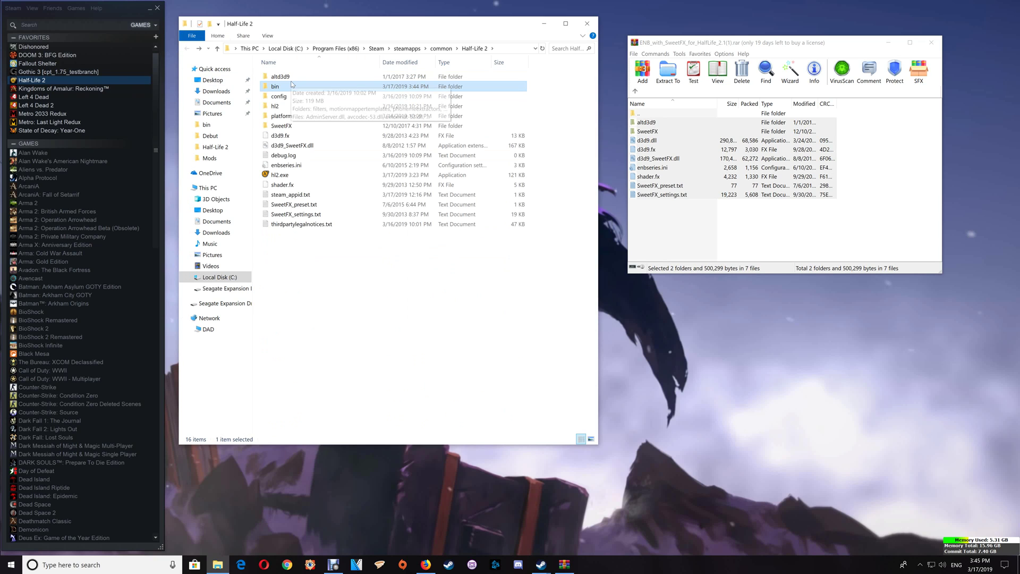
double_click(291, 79)
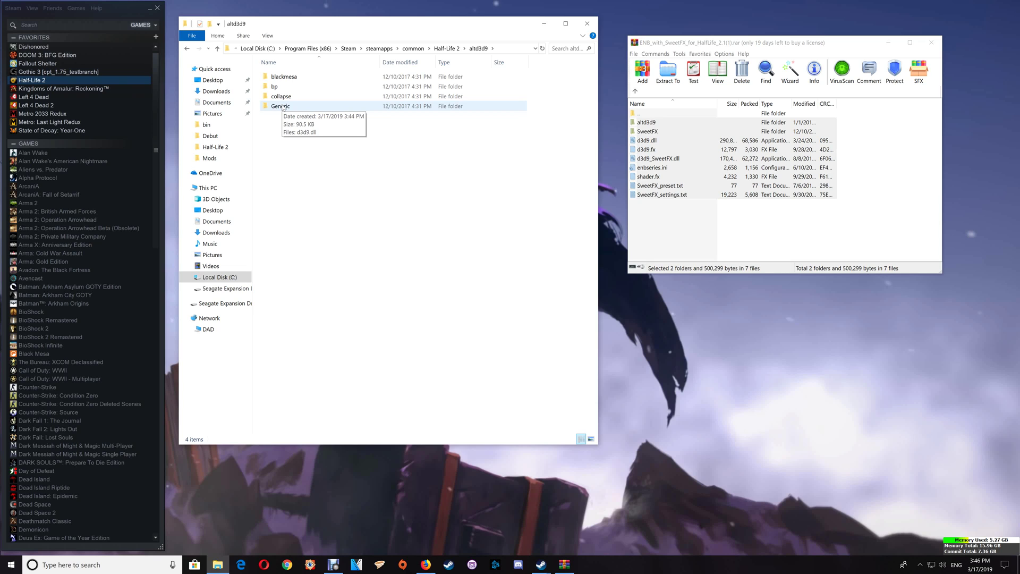
left_click(188, 49)
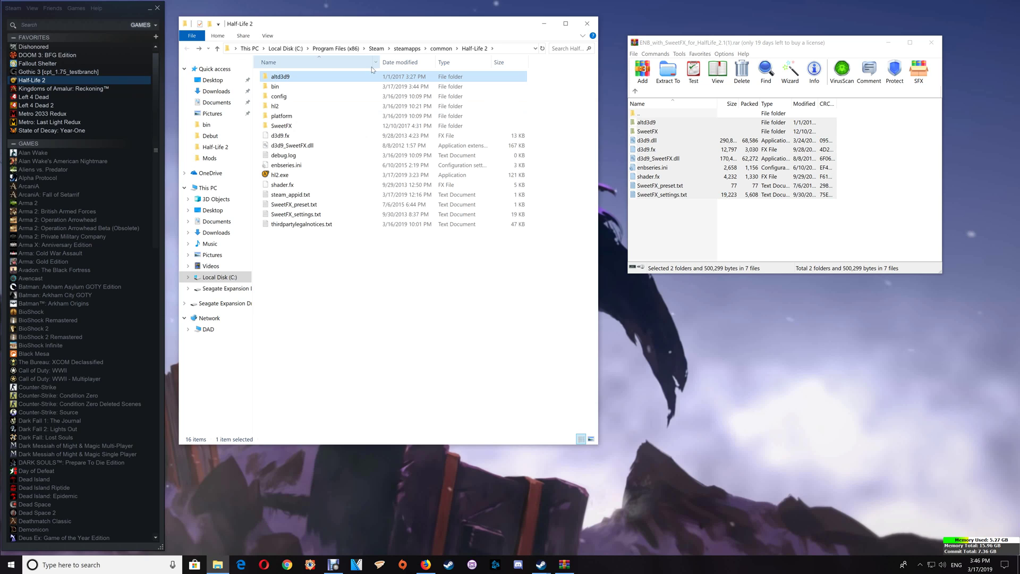
Delete altd3d9, SweetFX, d3d9.fx, d3d9_SweetFX.dll, enbseries.ini, shader.fx and both SweetFX txt files, then enter bin
left_click(309, 130, "ctrl")
left_click(300, 138, "ctrl")
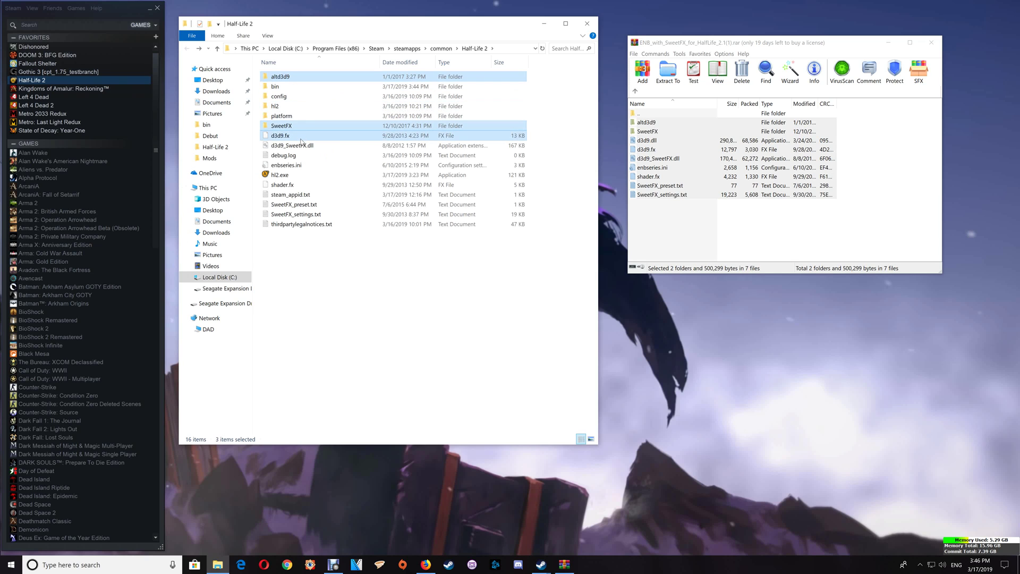
left_click(301, 145, "ctrl")
left_click(303, 166, "ctrl")
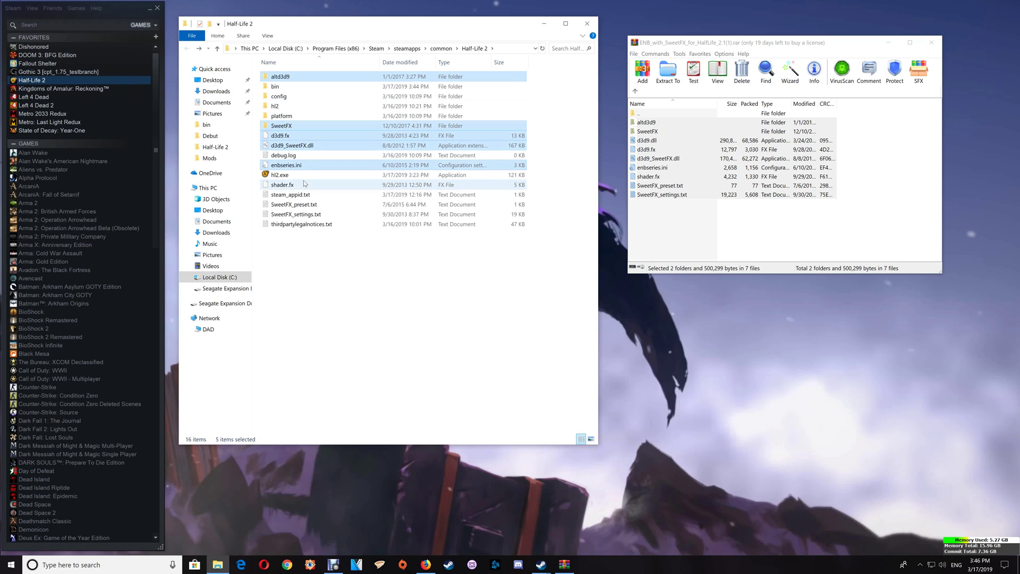
left_click(305, 183, "ctrl")
left_click(306, 205, "ctrl")
left_click(306, 215, "ctrl")
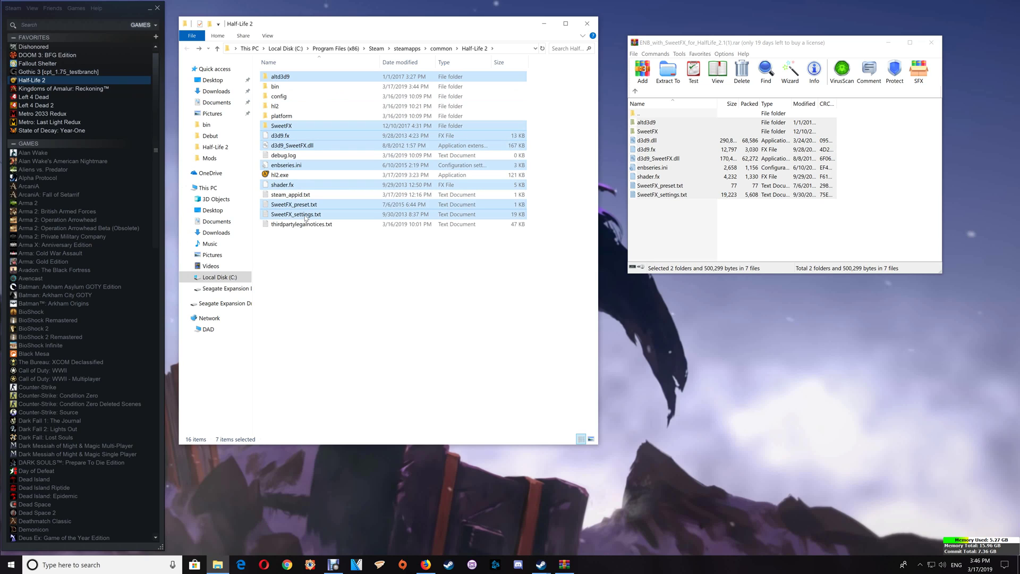
key("Delete")
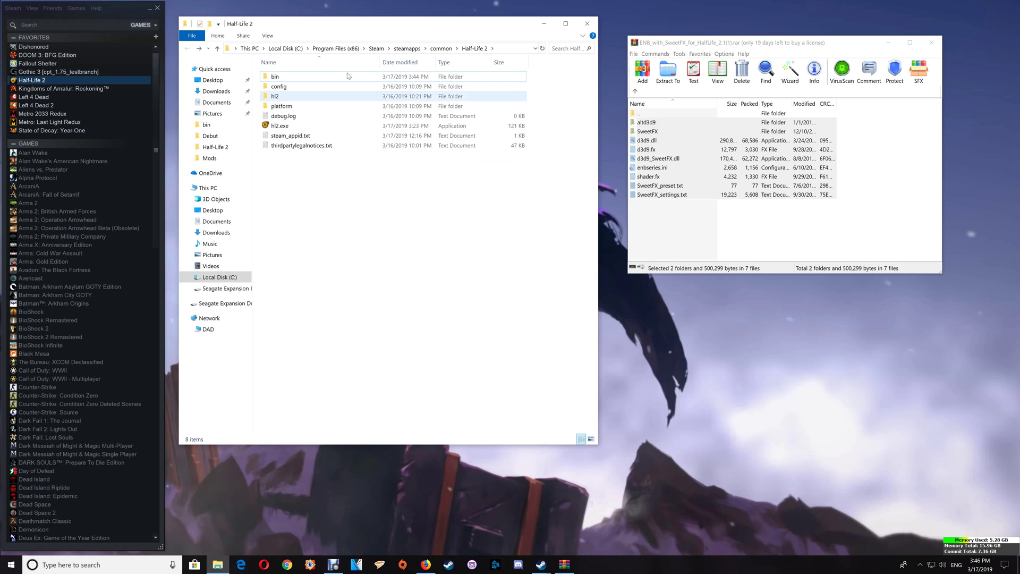
double_click(311, 77)
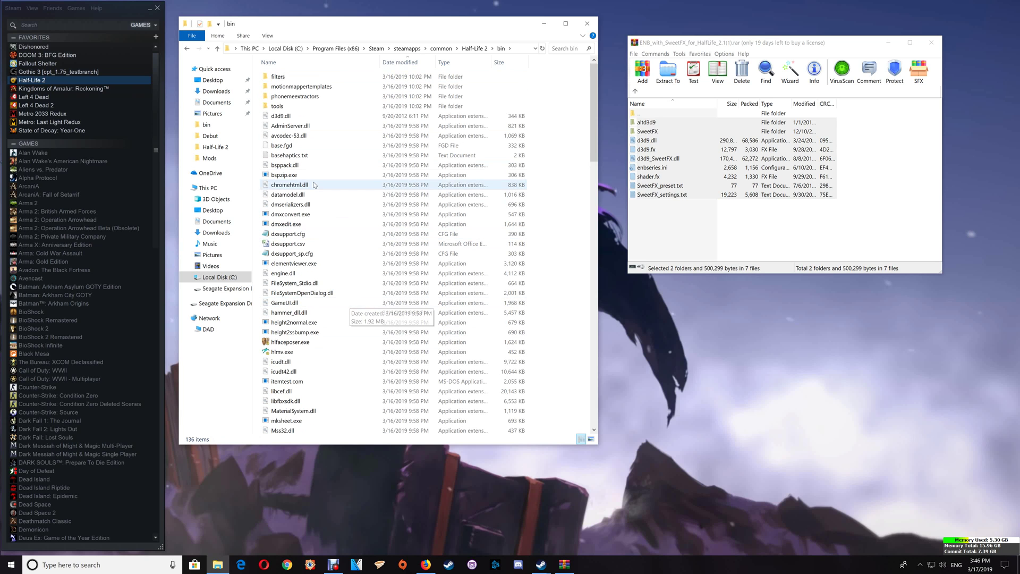
Delete d3d9.dll from bin, close the ENB archive in WinRAR, and return to the Half-Life 2 folder
left_click(303, 117)
key("Delete")
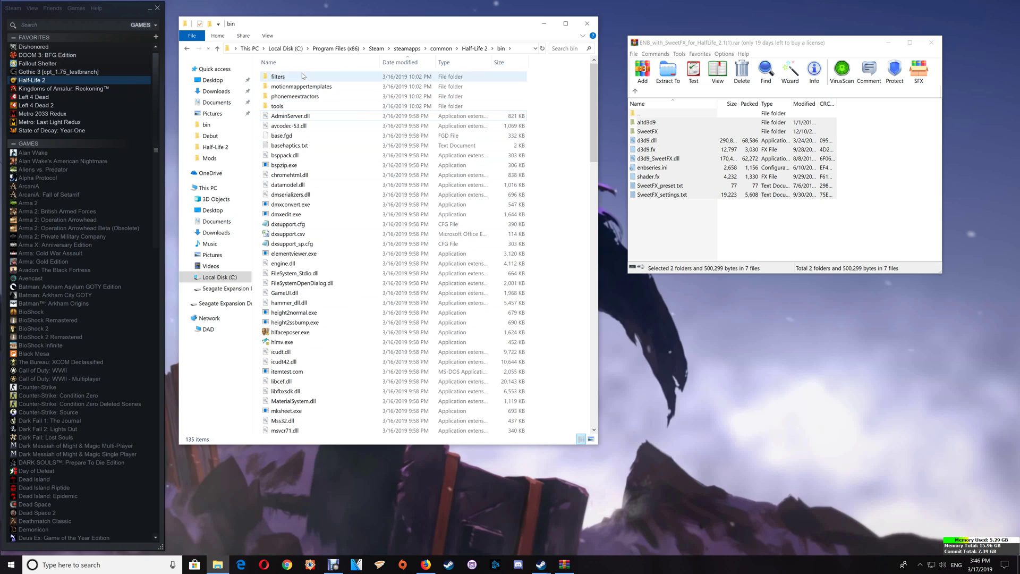
left_click(937, 47)
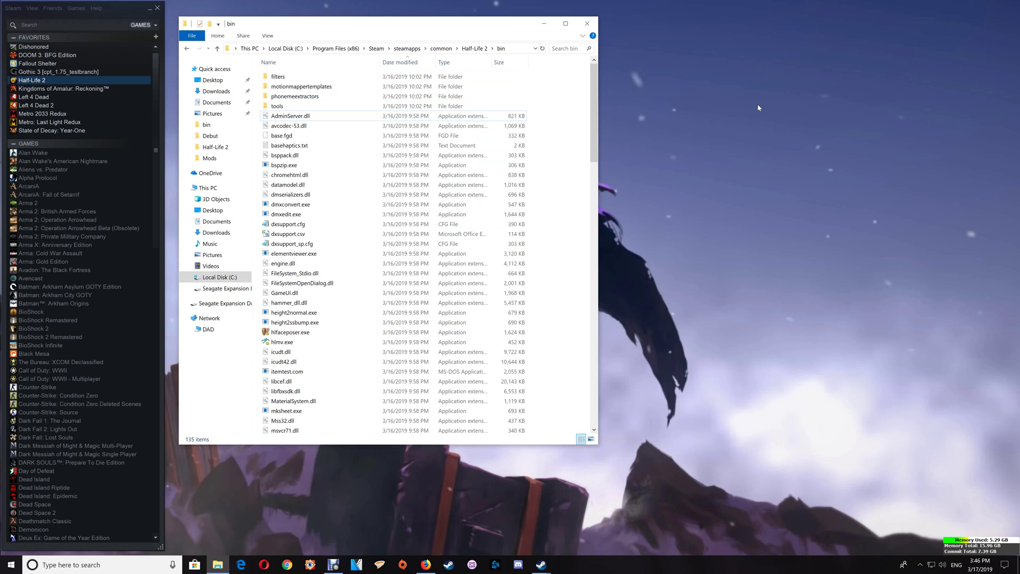
left_click(186, 49)
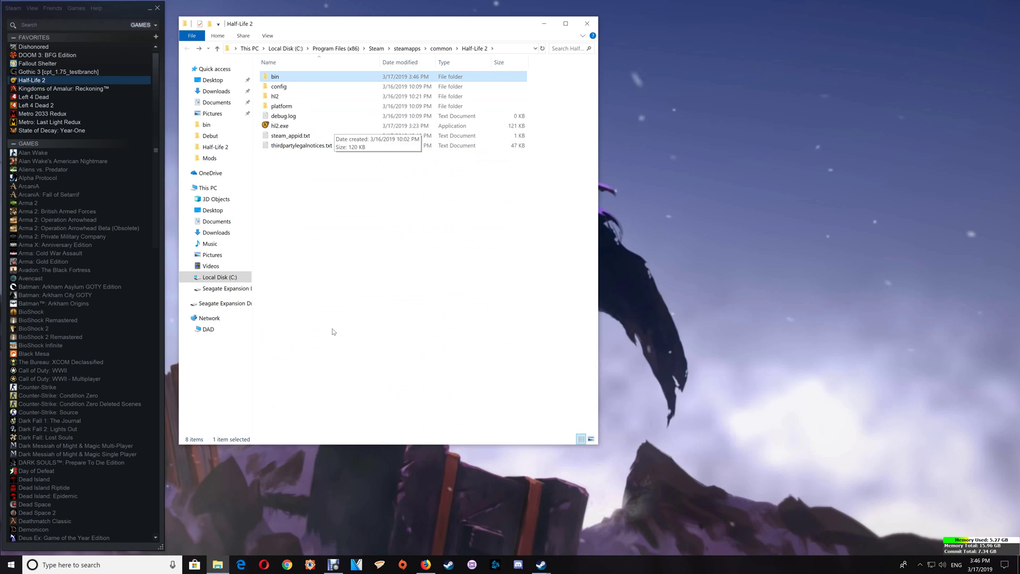
Bring Firefox forward, view the mod's Description on Nexus, then switch to the ModDB page
left_click(426, 565)
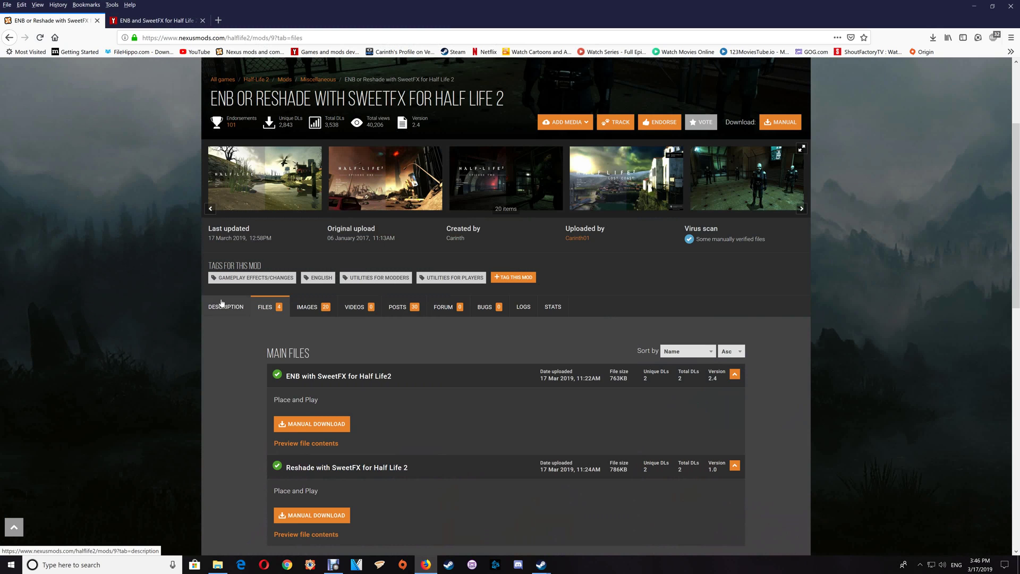
left_click(249, 313)
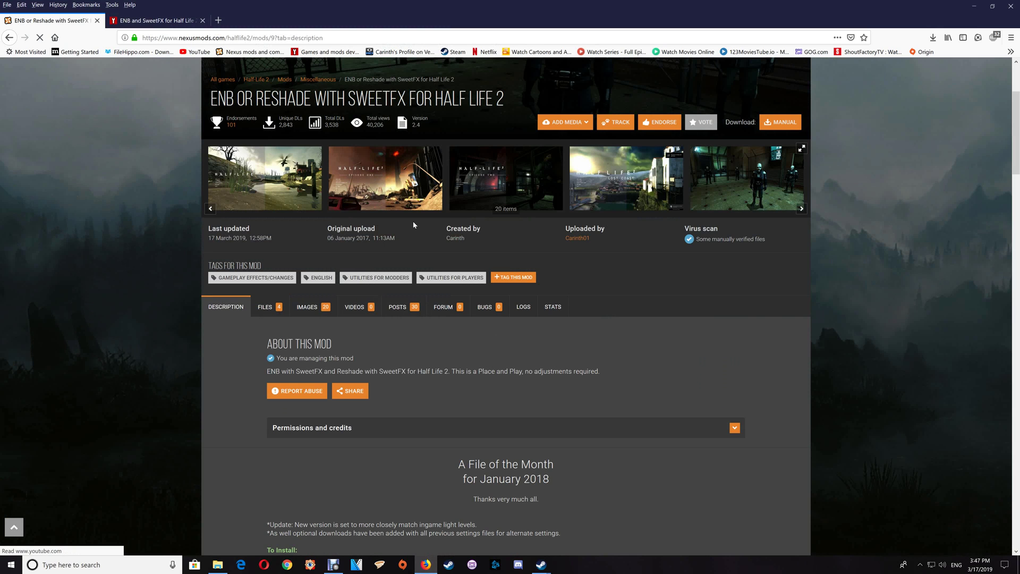
scroll(428, 257, "up", 3)
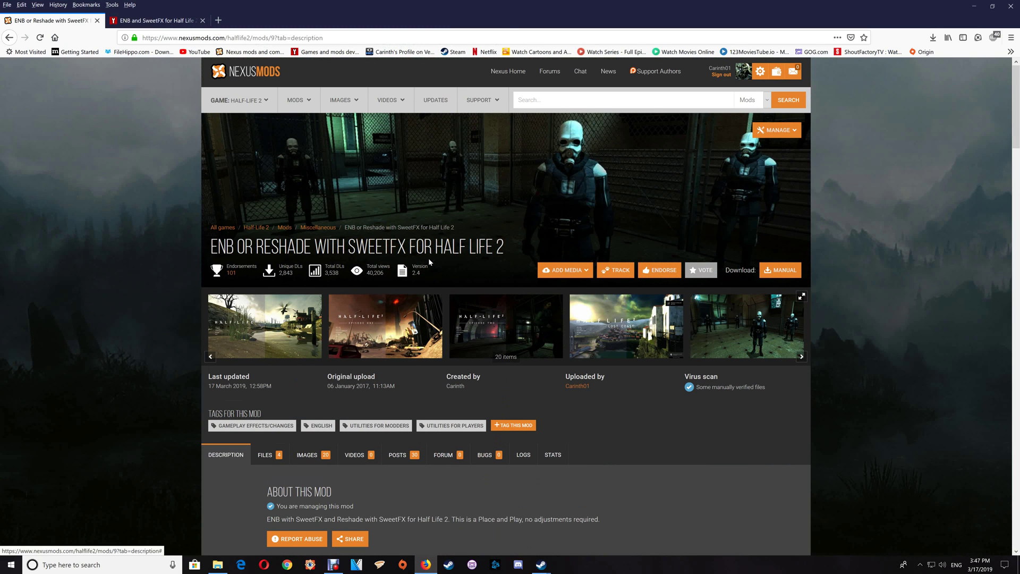
left_click(157, 21)
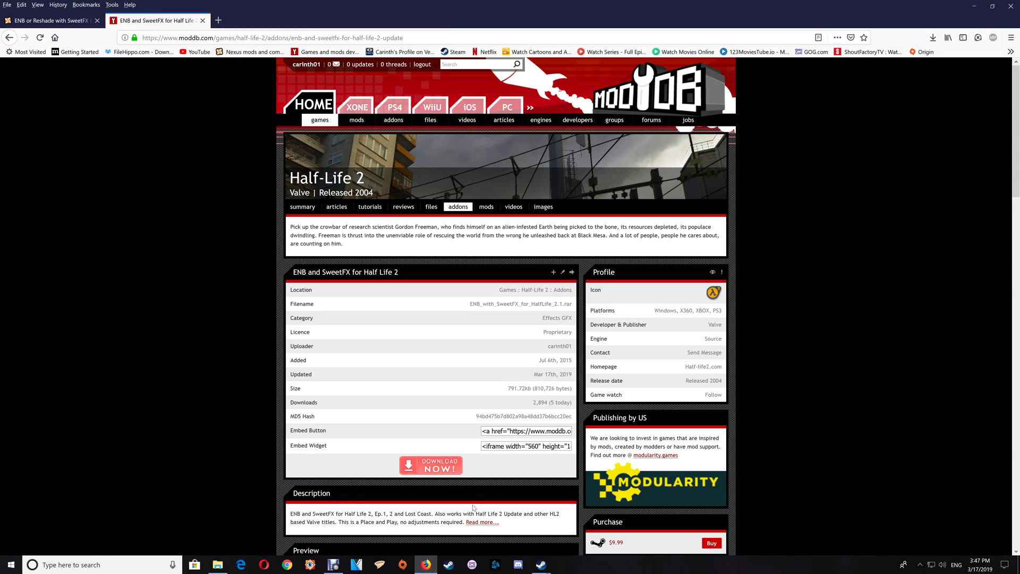
Expand the ModDB addon description to read its install, uninstall and Adding 4GB LAA notes, then return to Nexus Mods
left_click(475, 523)
scroll(525, 423, "down", 10)
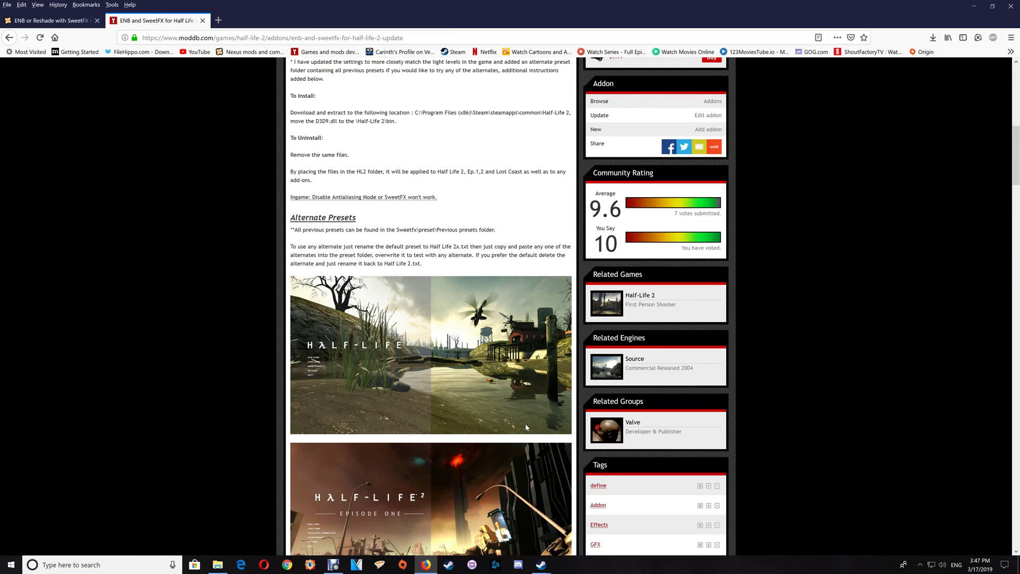
scroll(470, 318, "up", 3)
scroll(470, 318, "down", 12)
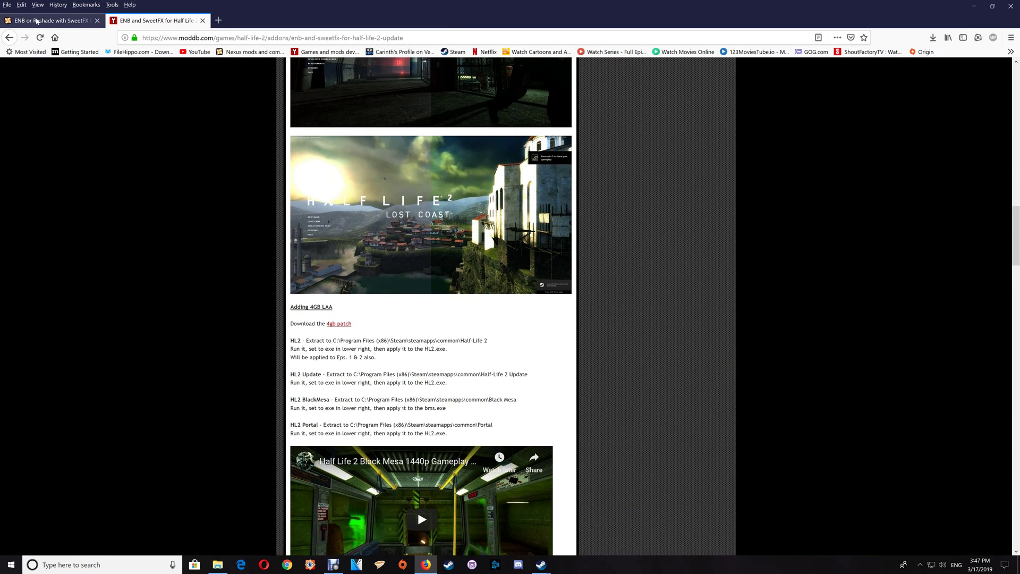
left_click(53, 21)
Open the Nexus description's 4gb patch link in a new tab to view NTCore's 4GB Patch page
scroll(342, 289, "down", 4)
scroll(342, 289, "down", 5)
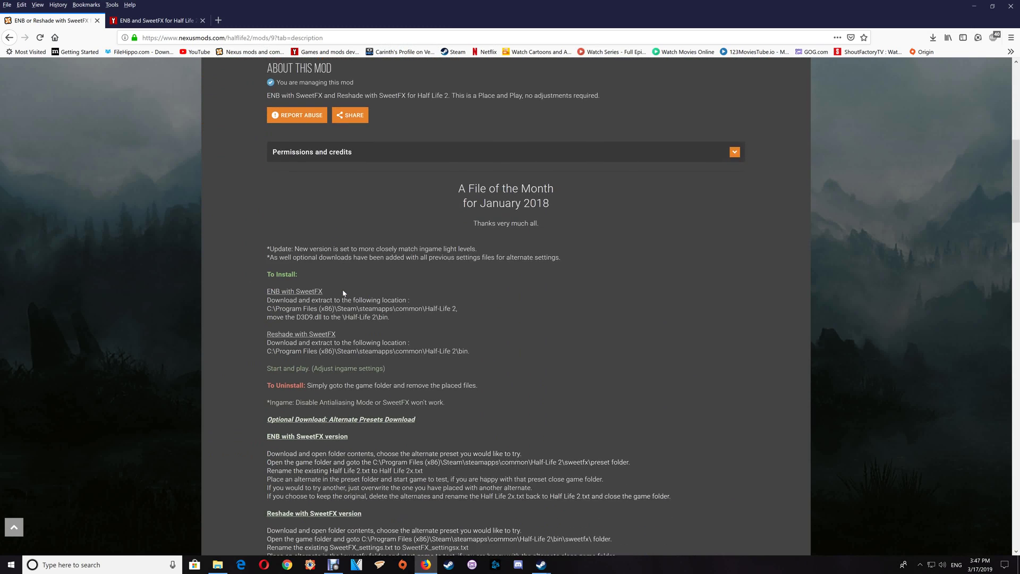
scroll(358, 390, "down", 2)
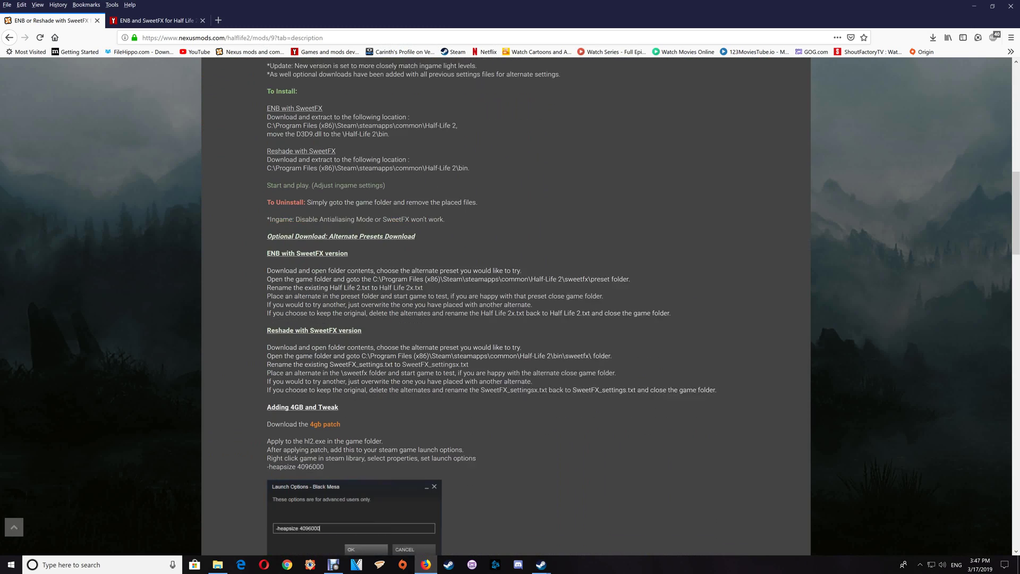
right_click(330, 391)
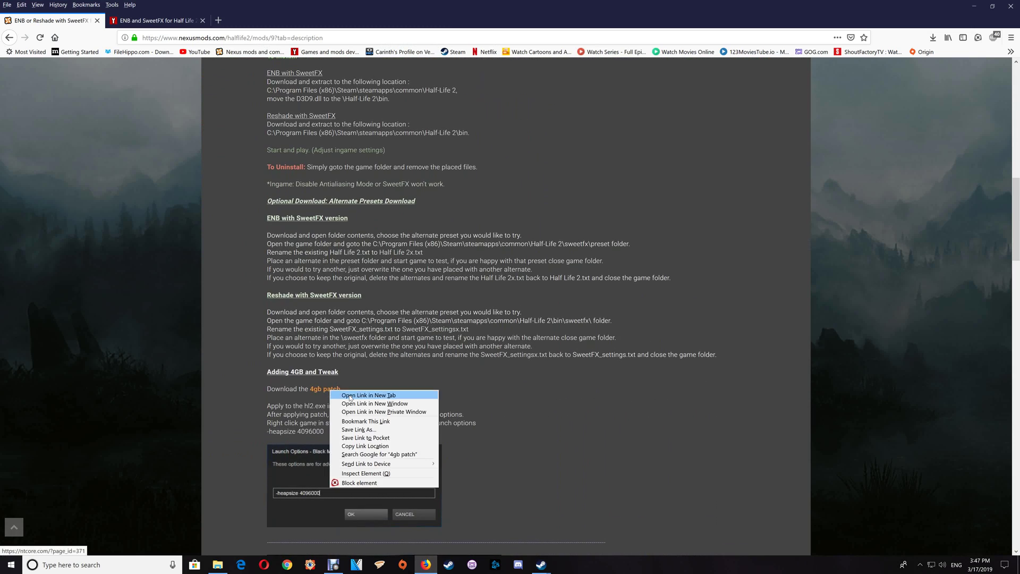
left_click(351, 395)
left_click(175, 23)
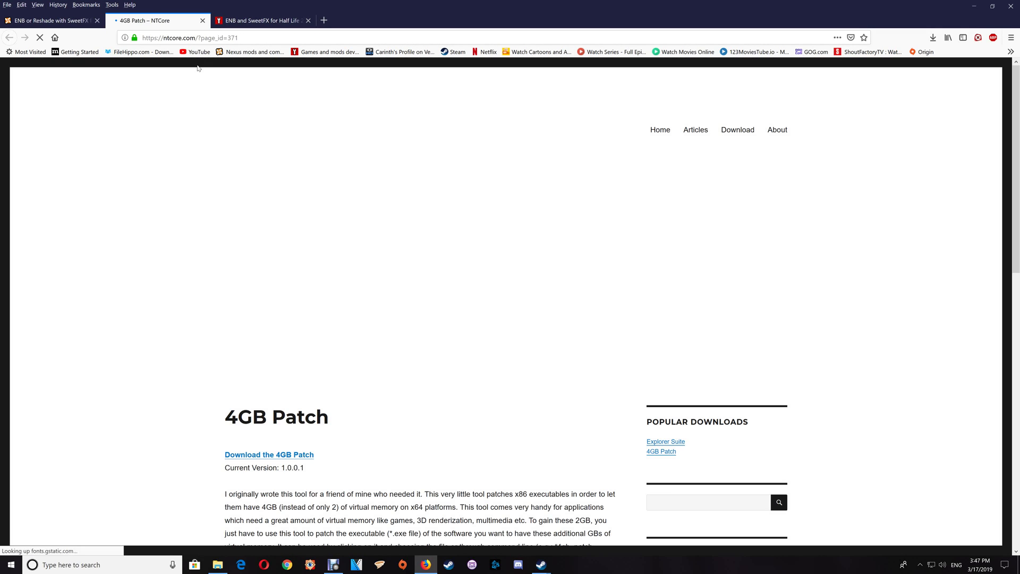